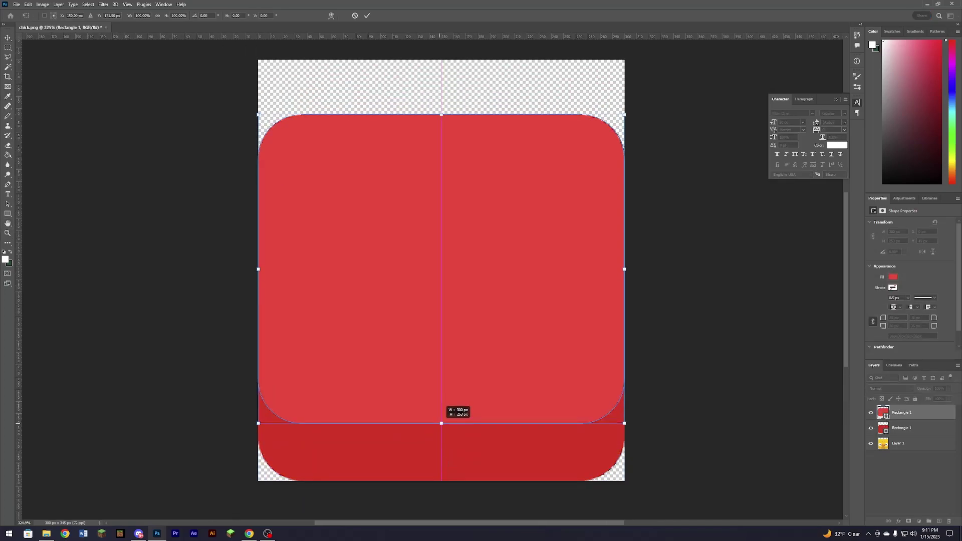
Shorten the top rectangle and centre a cream ellipse with a grey ring on it.
{"action": "left_click_drag", "start_coordinate": [441, 423], "coordinate": [441, 365]}
{"action": "left_click_drag", "start_coordinate": [382, 198], "coordinate": [506, 273]}
{"action": "key", "text": "v"}
{"action": "left_click_drag", "start_coordinate": [462, 224], "coordinate": [464, 225]}
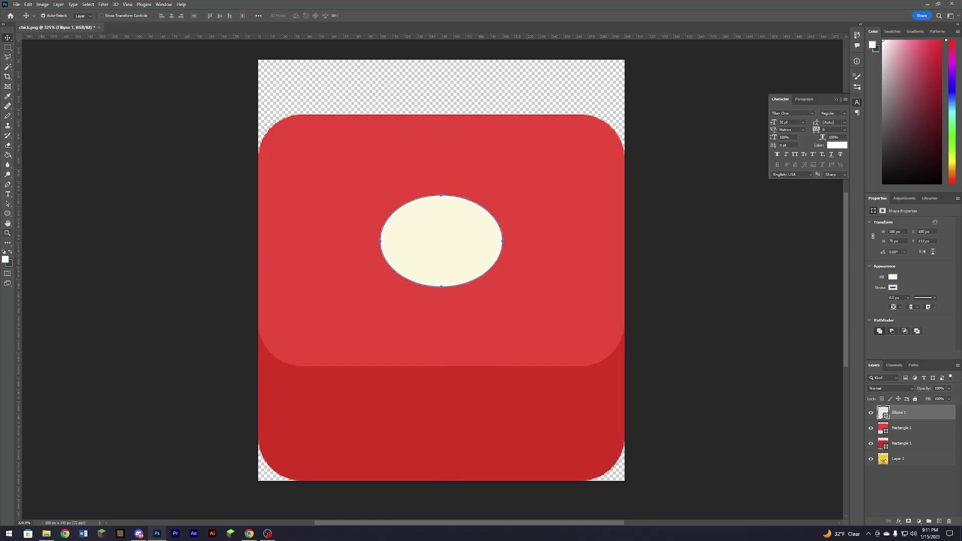
{"action": "key", "text": "alt+bracketleft"}
Fill the top rounded rectangle orange.
{"action": "left_click", "coordinate": [84, 15]}
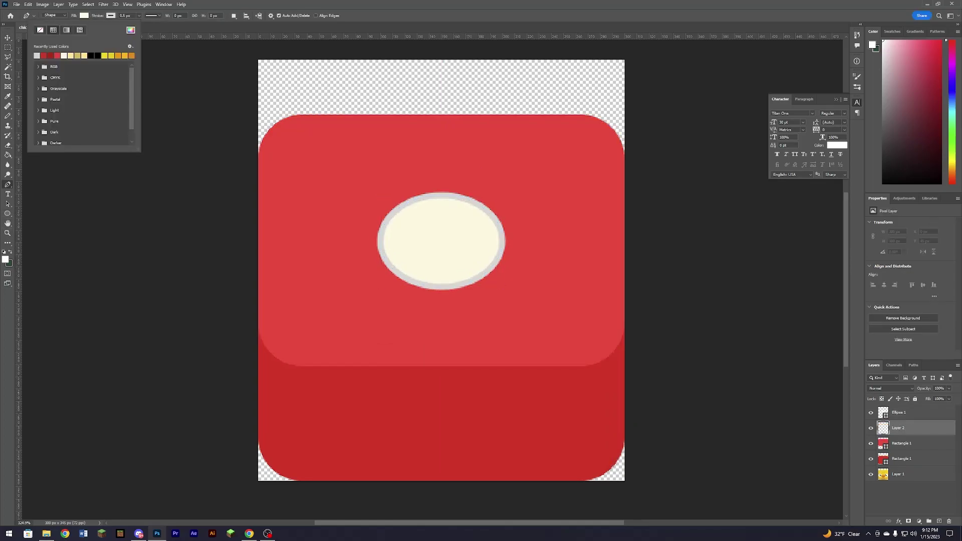
{"action": "double_click", "coordinate": [883, 458]}
{"action": "left_click", "coordinate": [694, 352]}
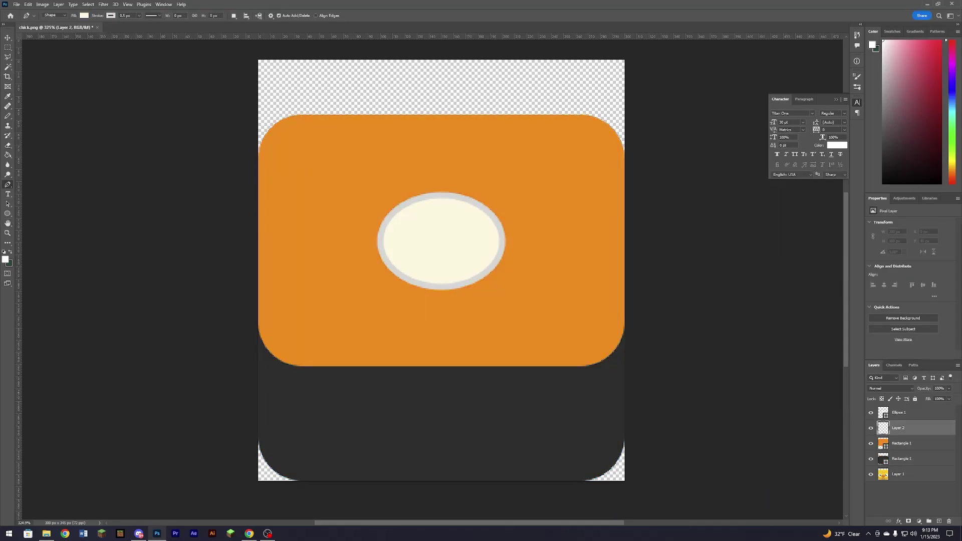
Draw a blue curved panel running down the left side to the centre line.
{"action": "left_click", "coordinate": [84, 15]}
{"action": "left_click", "coordinate": [60, 44]}
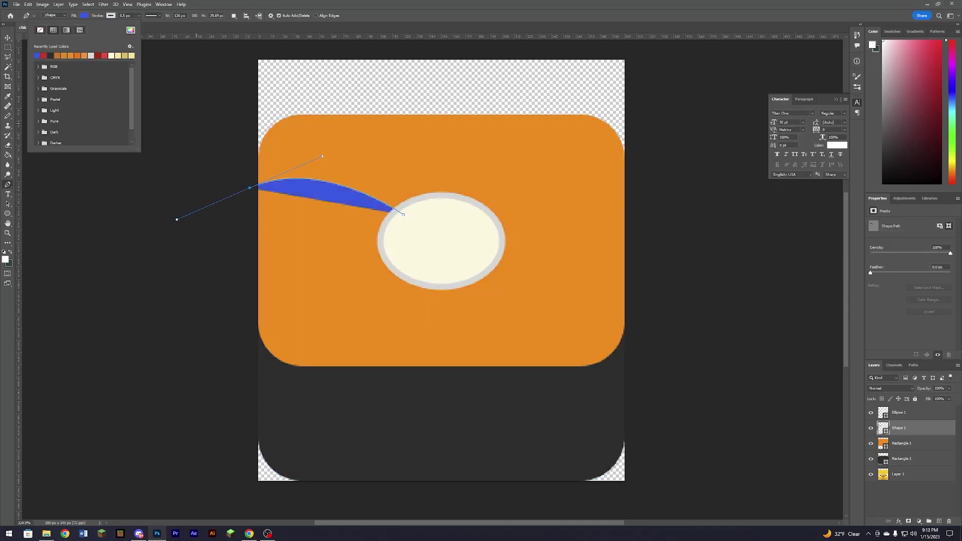
{"action": "left_click", "coordinate": [440, 500]}
{"action": "left_click", "coordinate": [440, 276]}
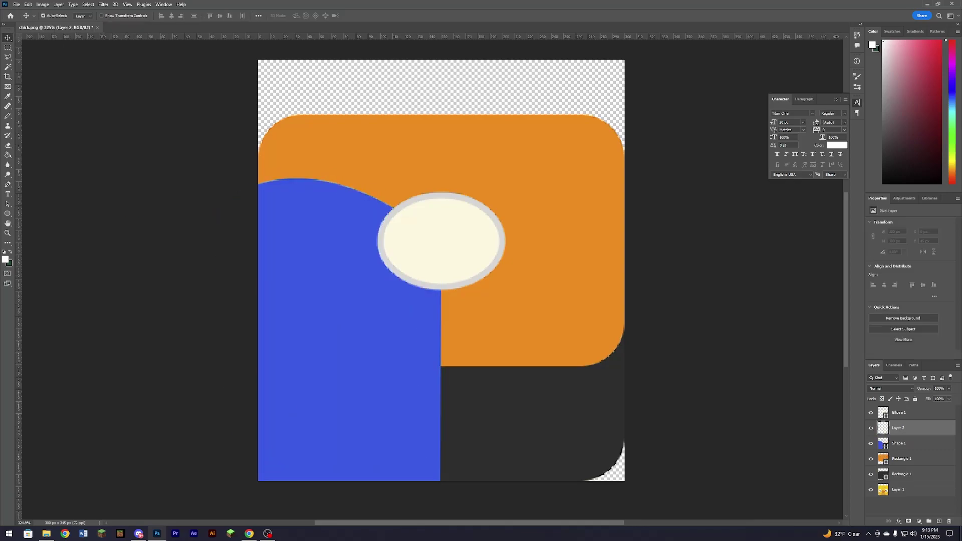
Draw a green curved panel with a rounded bottom below the ellipse.
{"action": "scroll", "coordinate": [441, 271], "scroll_direction": "down", "scroll_amount": 5}
{"action": "left_click_drag", "start_coordinate": [334, 202], "coordinate": [402, 475]}
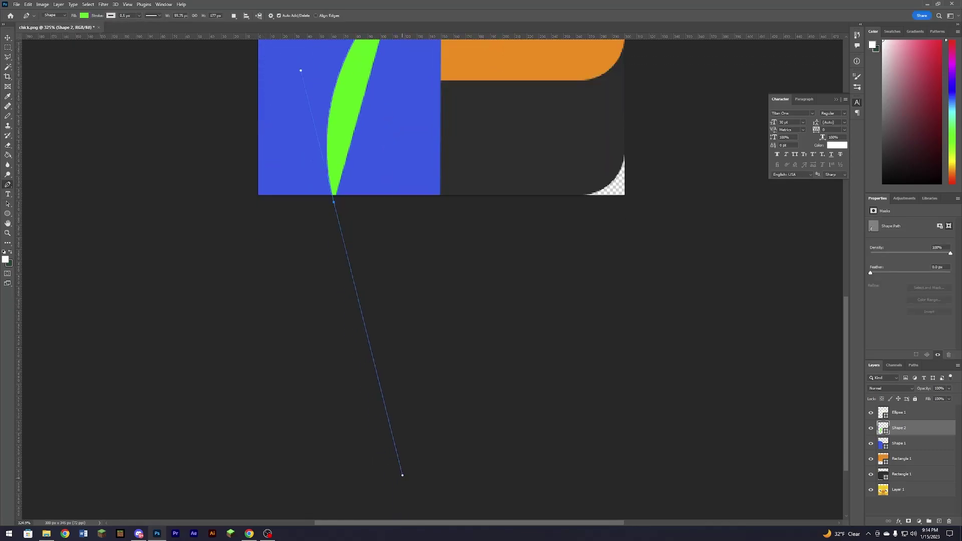
{"action": "left_click", "coordinate": [445, 211]}
{"action": "scroll", "coordinate": [444, 212], "scroll_direction": "up", "scroll_amount": 5}
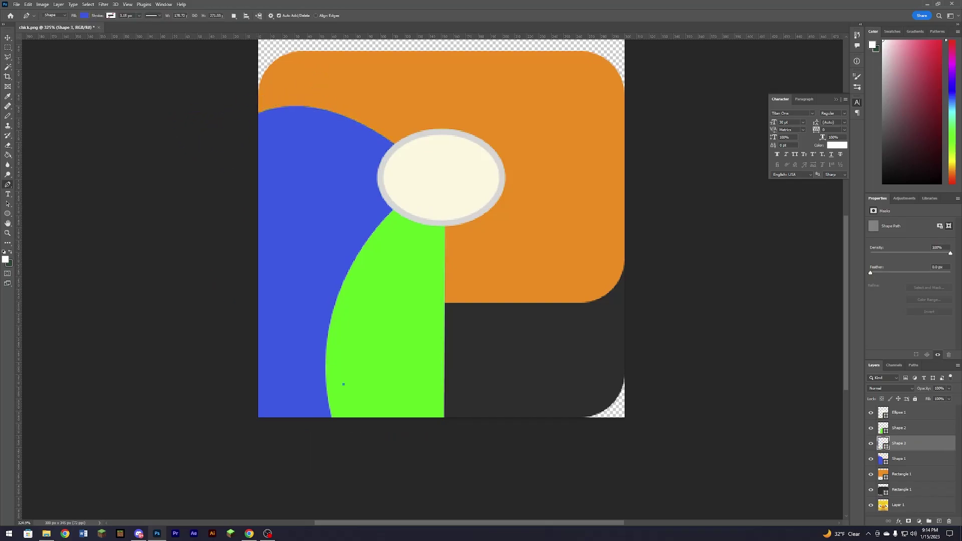
Duplicate the orange top rectangle into halves and make the right half yellow.
{"action": "scroll", "coordinate": [441, 271], "scroll_direction": "up", "scroll_amount": 2}
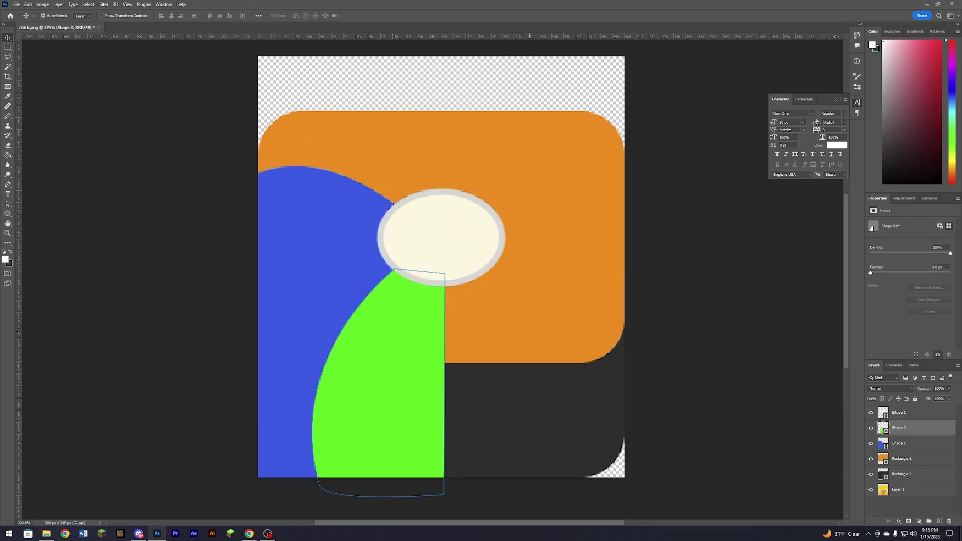
{"action": "left_click", "coordinate": [900, 474]}
{"action": "right_click", "coordinate": [901, 458]}
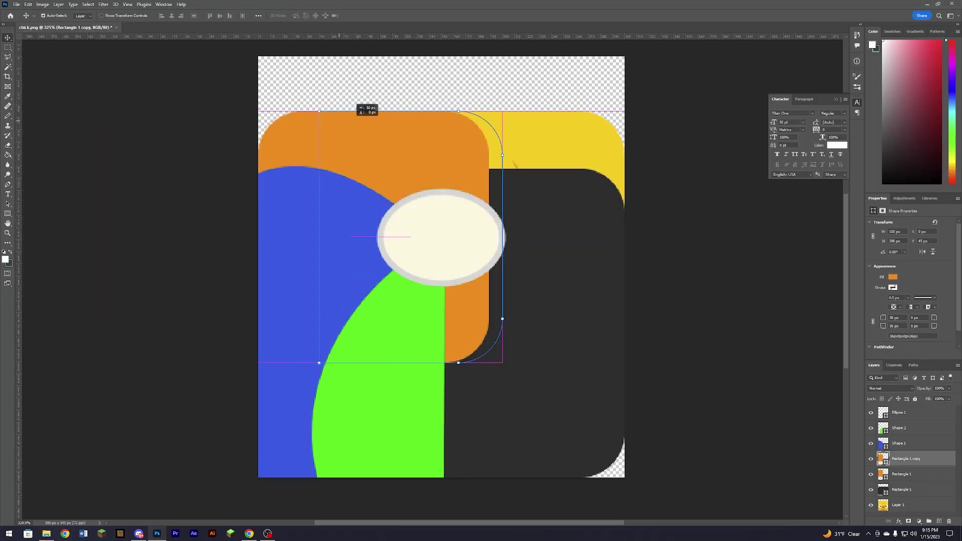
{"action": "left_click", "coordinate": [893, 276]}
{"action": "left_click", "coordinate": [951, 292]}
{"action": "key", "text": "Return"}
{"action": "left_click", "coordinate": [399, 207]}
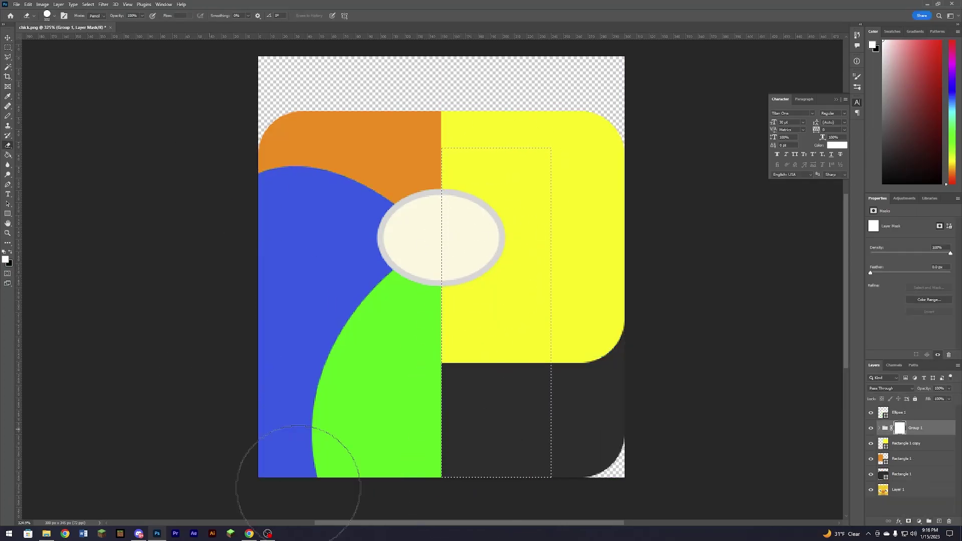
Mirror a copy of the blue panel to the right side and give it a red overlay.
{"action": "key", "text": "ctrl+j"}
{"action": "key", "text": "ctrl+t"}
{"action": "key", "text": "Return"}
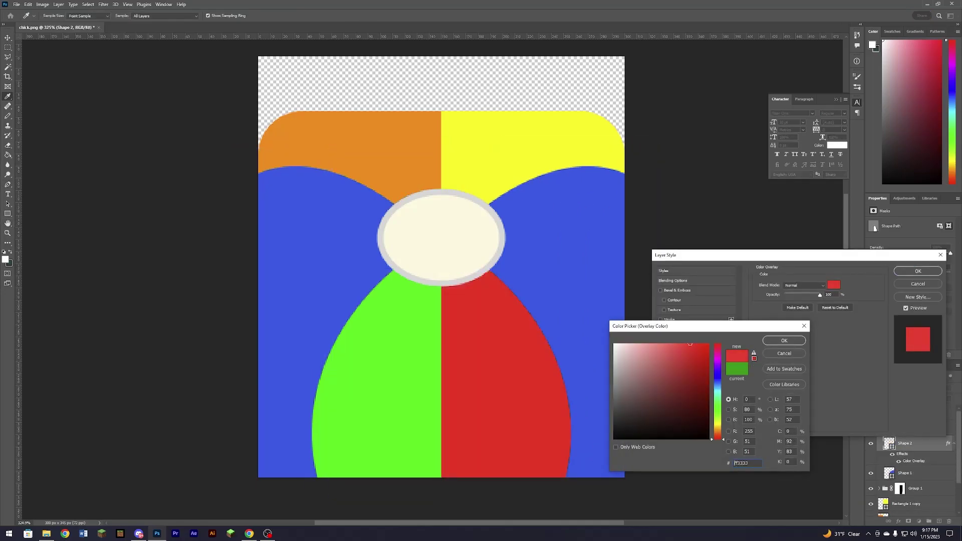
{"action": "key", "text": "Return"}
{"action": "key", "text": "Return"}
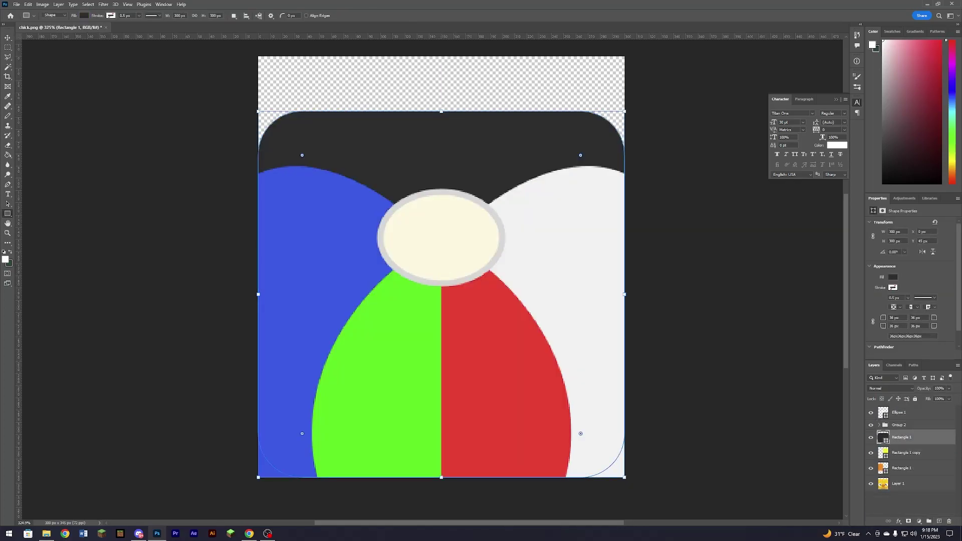
Move the dark rounded square above the ball group, rasterize it, and toggle its visibility.
{"action": "right_click", "coordinate": [884, 424]}
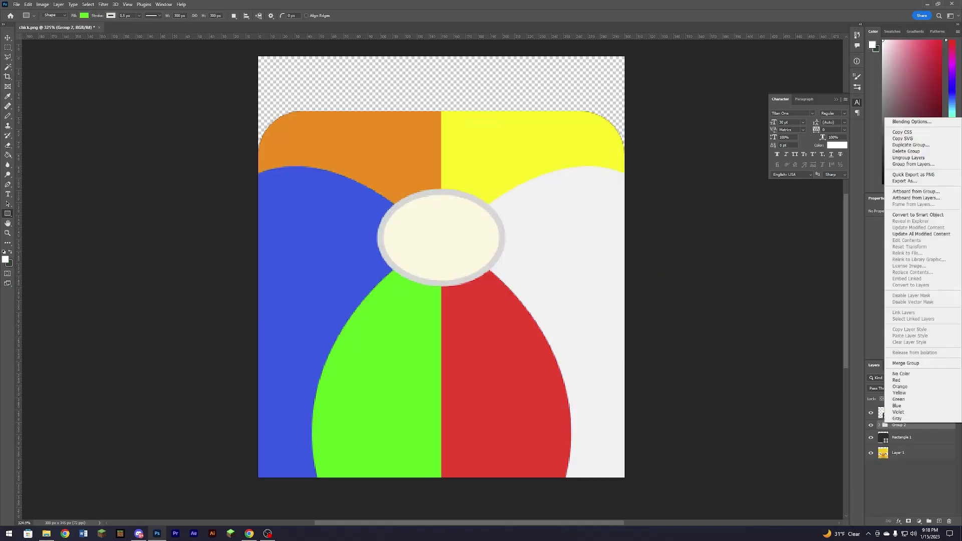
{"action": "key", "text": "Escape"}
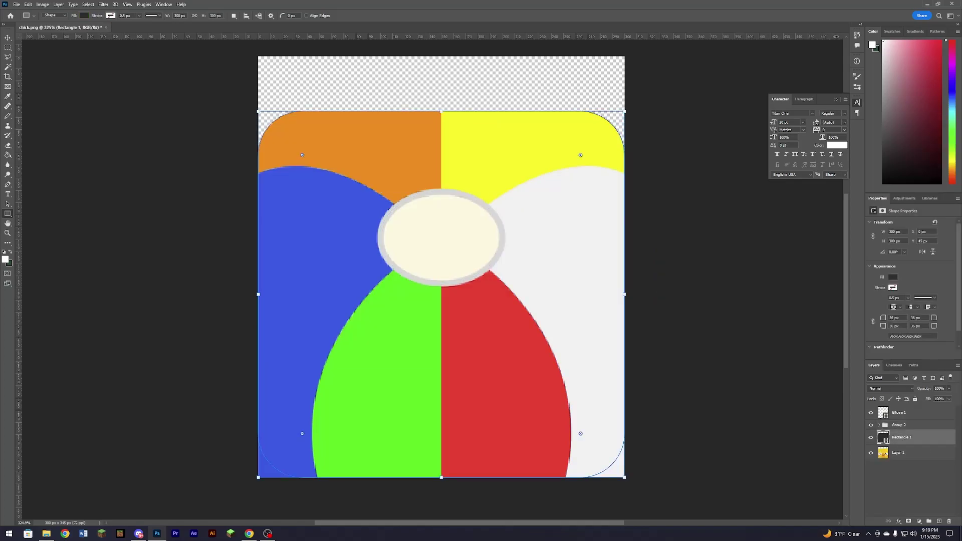
{"action": "key", "text": "ctrl+bracketright"}
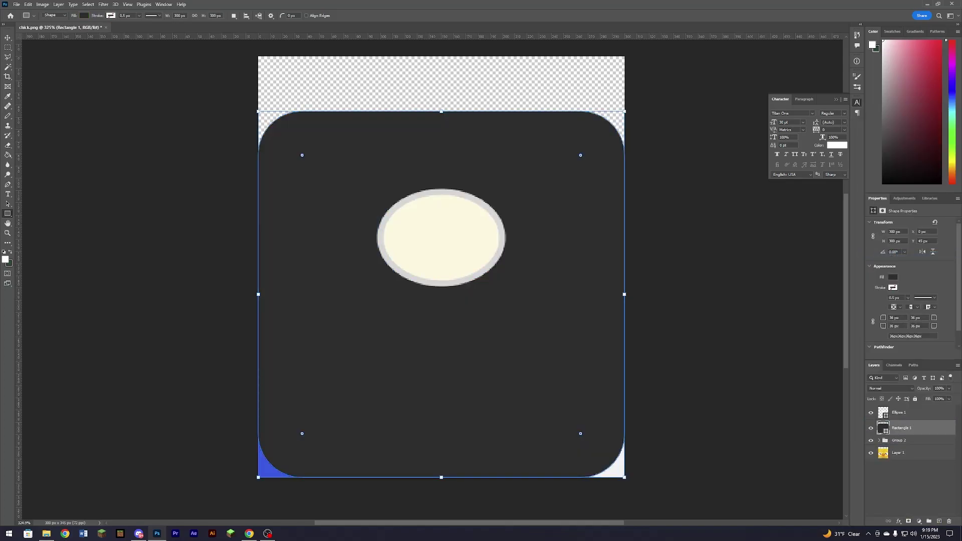
{"action": "right_click", "coordinate": [896, 428]}
{"action": "key", "text": "Escape"}
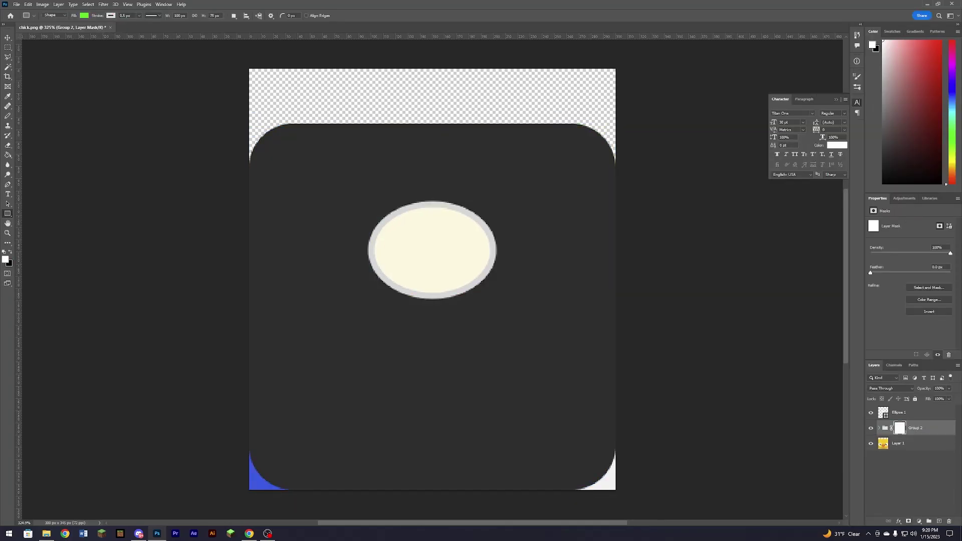
{"action": "left_click", "coordinate": [870, 427]}
{"action": "right_click", "coordinate": [897, 429]}
{"action": "left_click", "coordinate": [901, 221]}
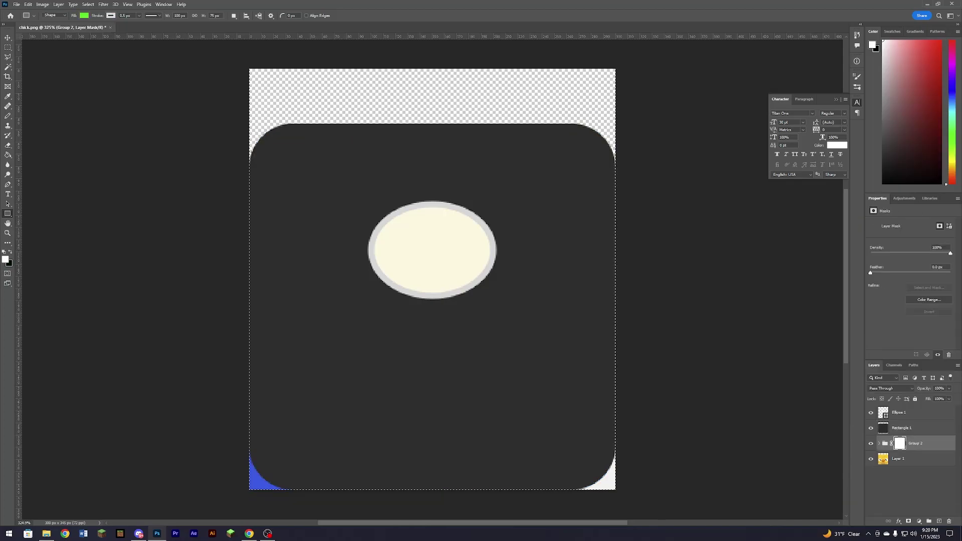
{"action": "left_click", "coordinate": [870, 428]}
{"action": "left_click", "coordinate": [871, 428]}
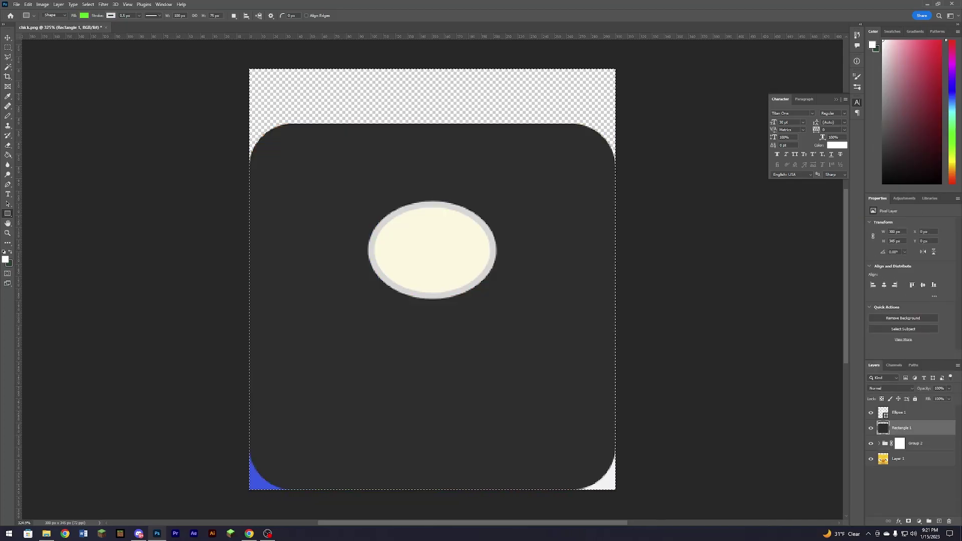
Move the ball panel group back above the dark square and convert it to a smart object.
{"action": "right_click", "coordinate": [882, 443]}
{"action": "key", "text": "Escape"}
{"action": "right_click", "coordinate": [897, 444]}
{"action": "key", "text": "Escape"}
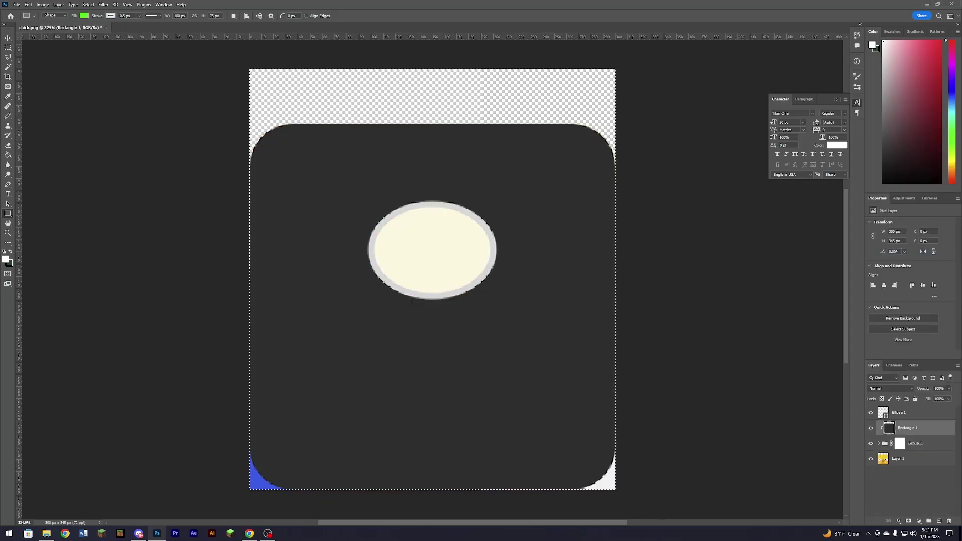
{"action": "left_click_drag", "start_coordinate": [896, 444], "coordinate": [897, 423]}
{"action": "right_click", "coordinate": [884, 423]}
{"action": "key", "text": "Escape"}
{"action": "left_click", "coordinate": [879, 425]}
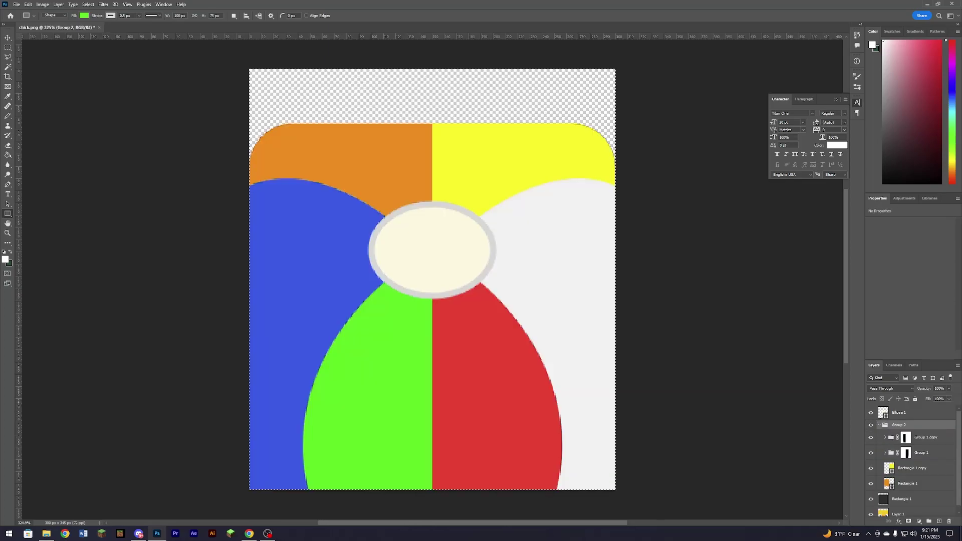
{"action": "right_click", "coordinate": [899, 434]}
{"action": "left_click", "coordinate": [902, 279]}
Check the dark square's layer style, then convert the panel group to a smart object.
{"action": "key", "text": "m"}
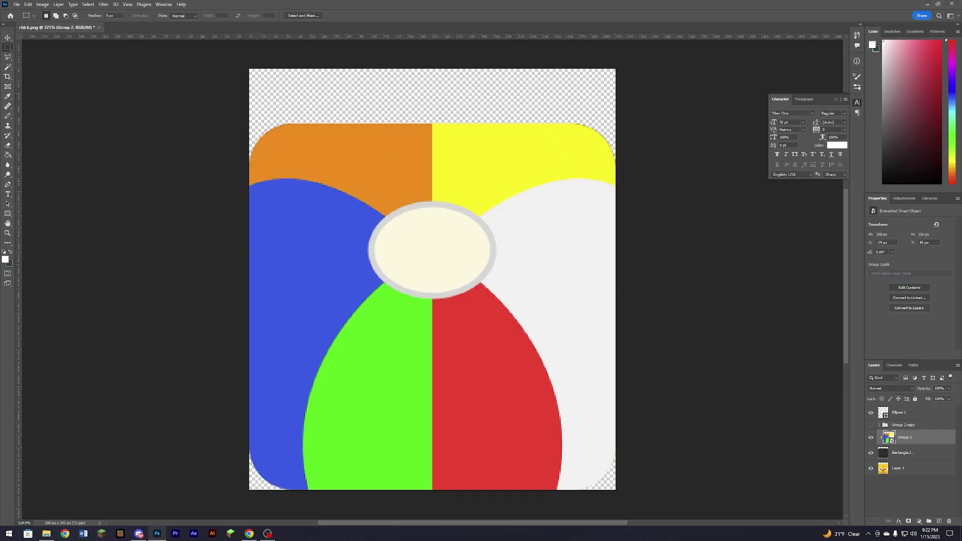
{"action": "left_click_drag", "start_coordinate": [261, 145], "coordinate": [340, 145]}
{"action": "key", "text": "u"}
{"action": "left_click", "coordinate": [902, 452]}
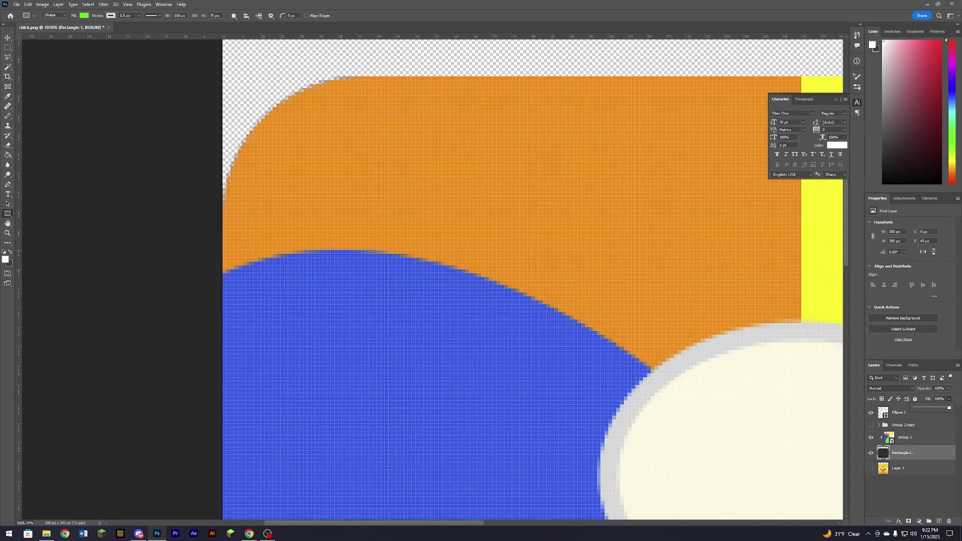
{"action": "double_click", "coordinate": [924, 452]}
{"action": "key", "text": "Escape"}
{"action": "key", "text": "z"}
{"action": "left_click_drag", "start_coordinate": [383, 284], "coordinate": [311, 284]}
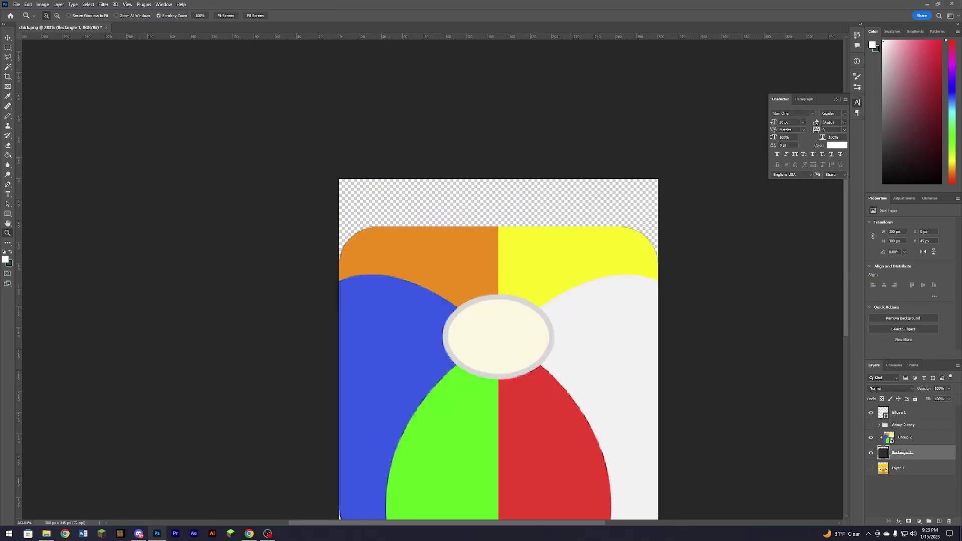
{"action": "right_click", "coordinate": [906, 435]}
{"action": "left_click", "coordinate": [926, 463]}
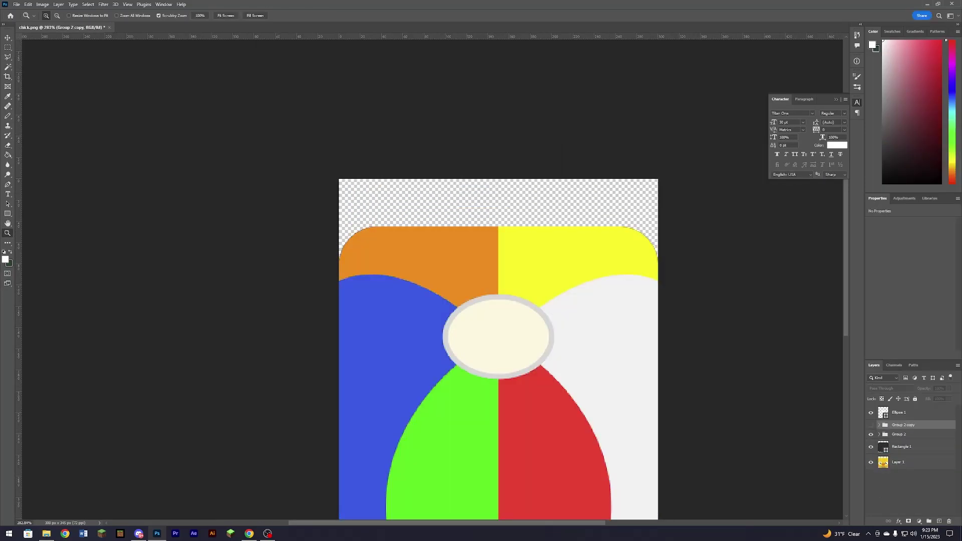
{"action": "left_click", "coordinate": [898, 413]}
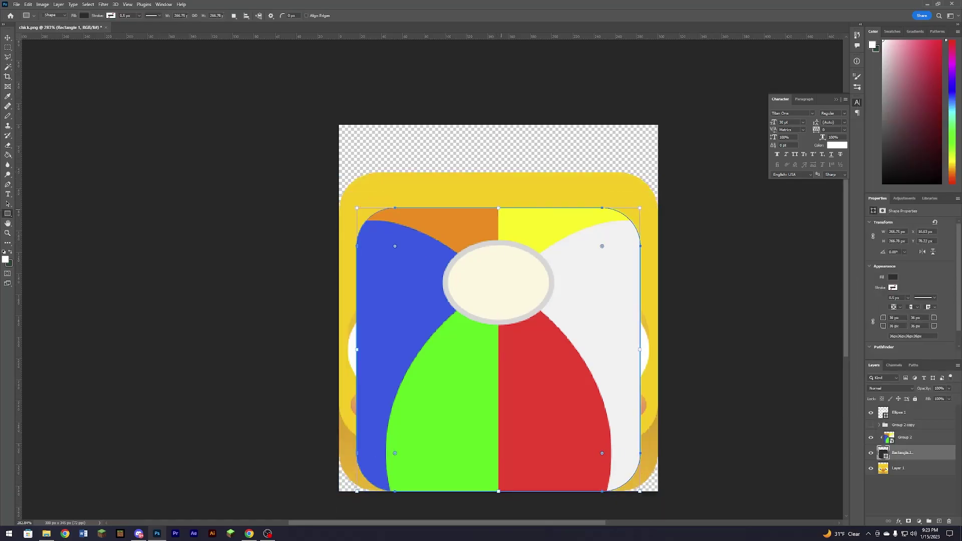
Round the square's top-left corner slightly more and zoom in on the ball's top-left.
{"action": "left_click_drag", "start_coordinate": [339, 278], "coordinate": [374, 278]}
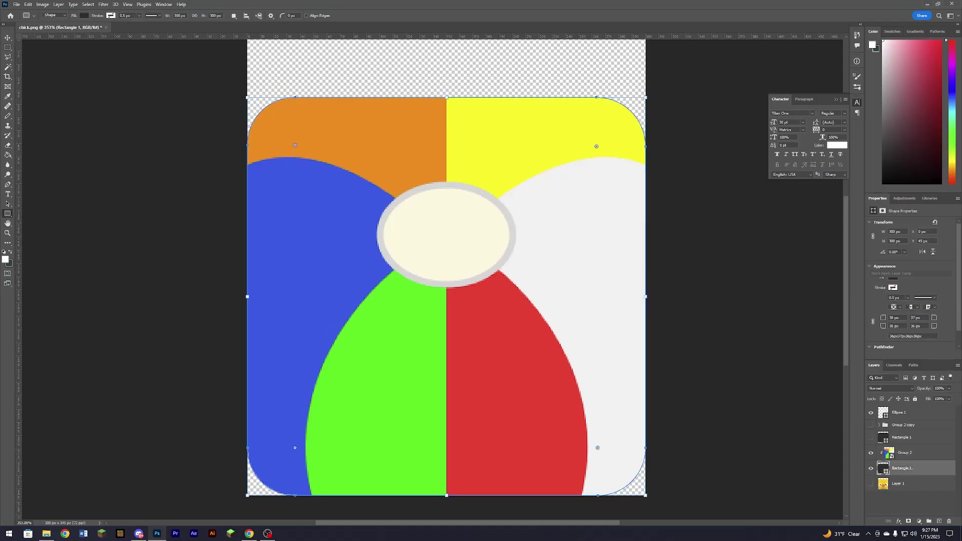
{"action": "left_click_drag", "start_coordinate": [295, 145], "coordinate": [296, 146]}
{"action": "left_click", "coordinate": [904, 452]}
{"action": "right_click", "coordinate": [904, 453]}
{"action": "key", "text": "Escape"}
{"action": "key", "text": "z"}
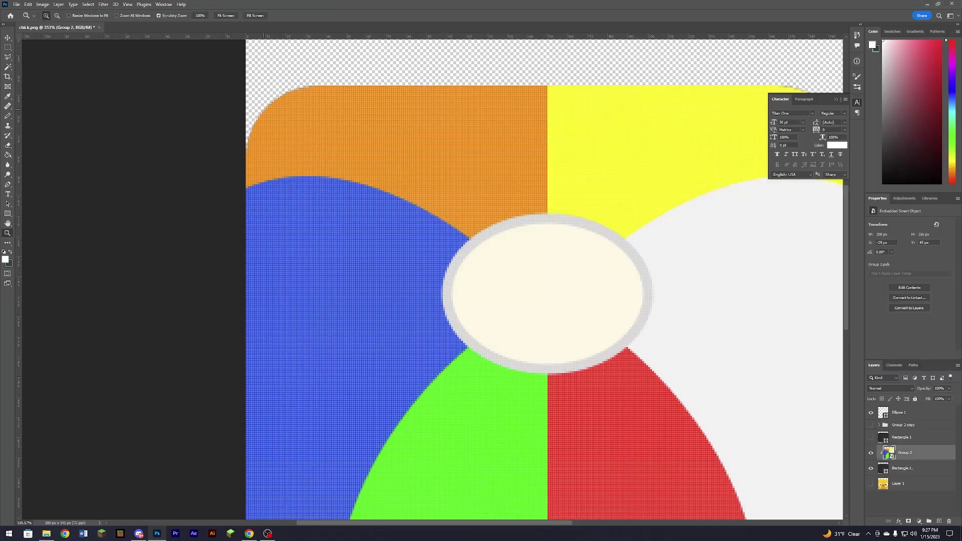
{"action": "left_click_drag", "start_coordinate": [251, 118], "coordinate": [301, 119]}
Sample the orange and yellow panel colours with the brush tool.
{"action": "key", "text": "b"}
{"action": "left_click", "coordinate": [268, 105], "text": "alt"}
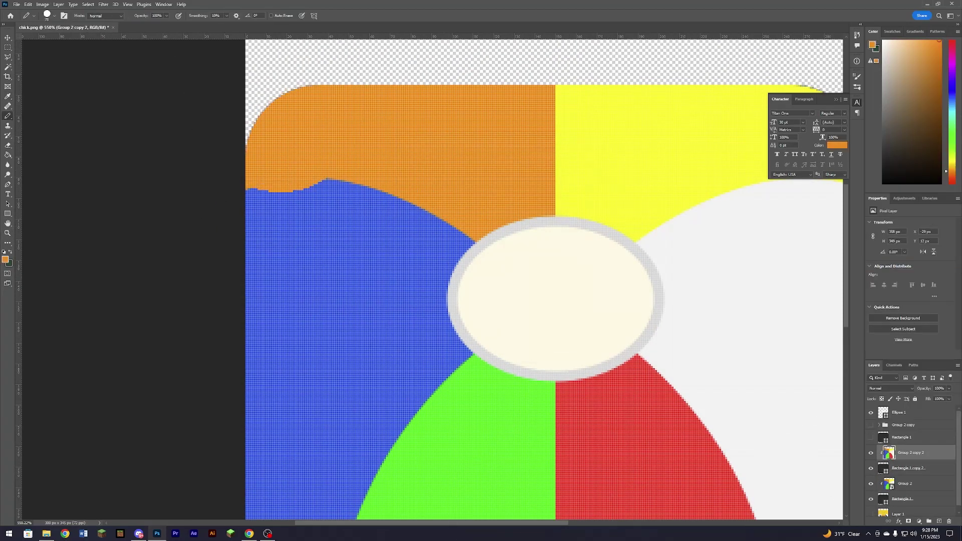
{"action": "scroll", "coordinate": [551, 251], "scroll_direction": "right", "scroll_amount": 3}
{"action": "left_click", "coordinate": [708, 97], "text": "alt"}
{"action": "scroll", "coordinate": [698, 430], "scroll_direction": "down", "scroll_amount": 4}
{"action": "scroll", "coordinate": [698, 429], "scroll_direction": "up", "scroll_amount": 3}
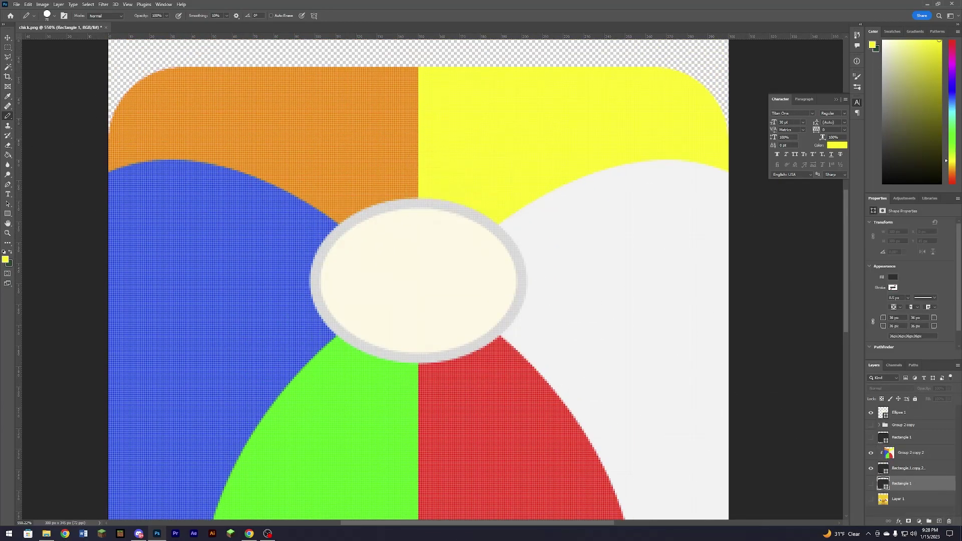
{"action": "scroll", "coordinate": [698, 430], "scroll_direction": "down", "scroll_amount": 5}
{"action": "key", "text": "z"}
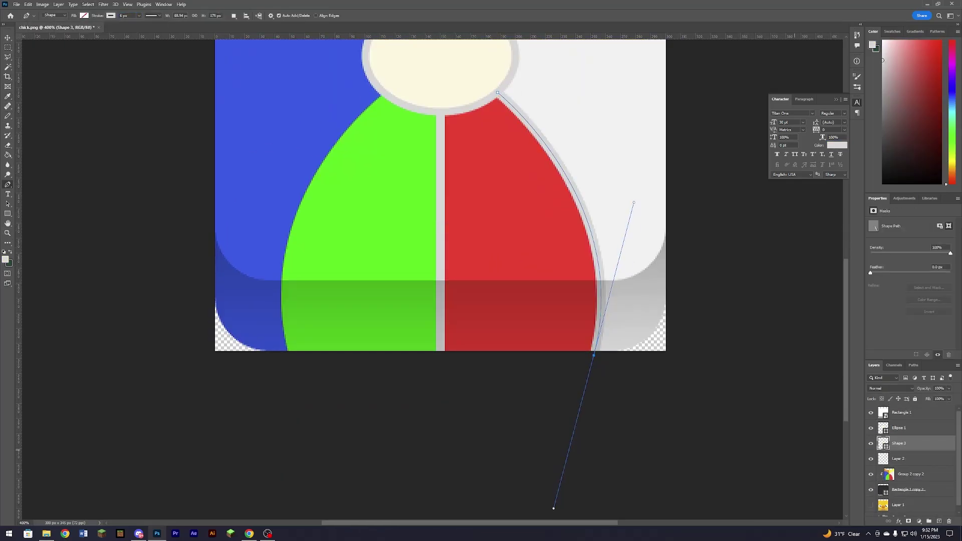
Trace a curved white outline along a right-panel edge.
{"action": "left_click_drag", "start_coordinate": [594, 419], "coordinate": [595, 441]}
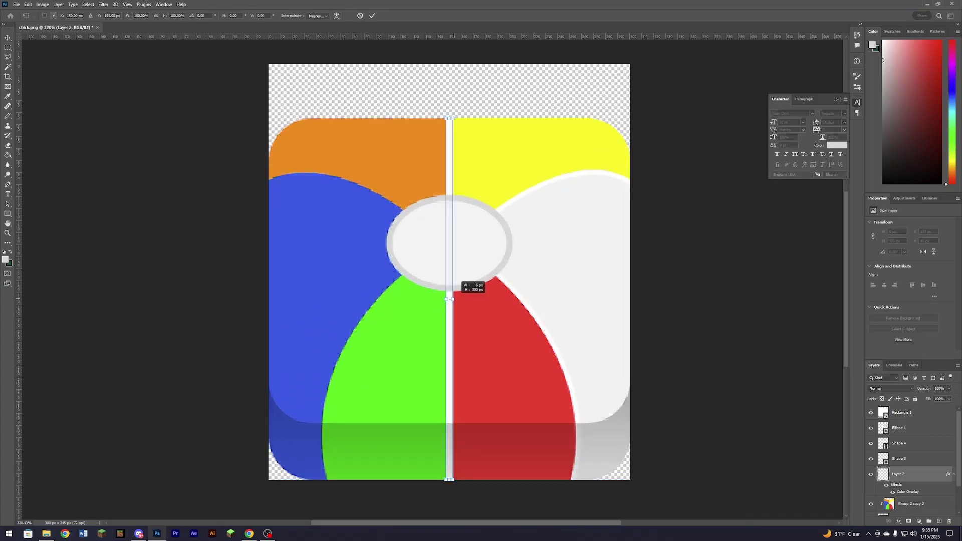
{"action": "scroll", "coordinate": [453, 299], "scroll_direction": "up", "scroll_amount": 3}
Confirm the white divider stripe and flip a copy of the outline group onto the left panels.
{"action": "key", "text": "Return"}
{"action": "key", "text": "ctrl+0"}
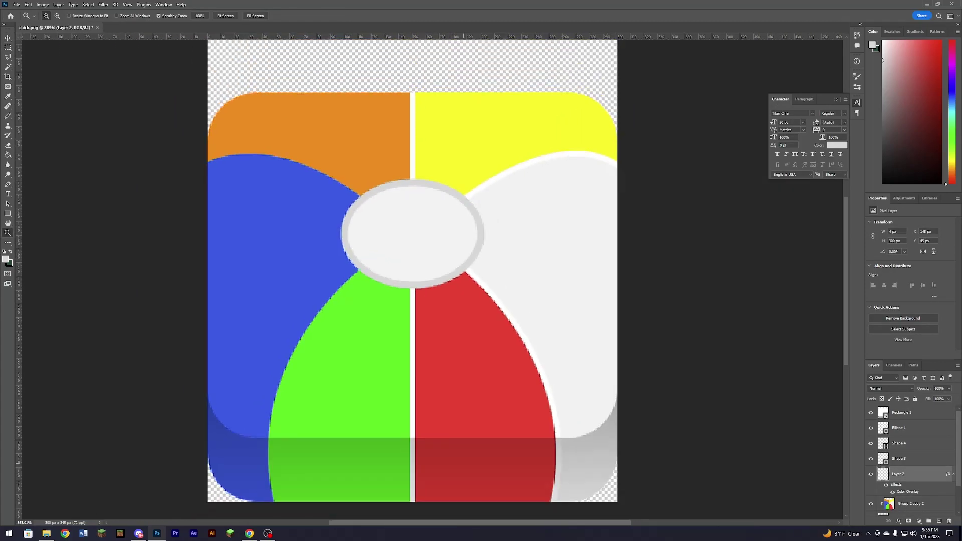
{"action": "key", "text": "ctrl+t"}
{"action": "left_click_drag", "start_coordinate": [606, 335], "coordinate": [337, 297]}
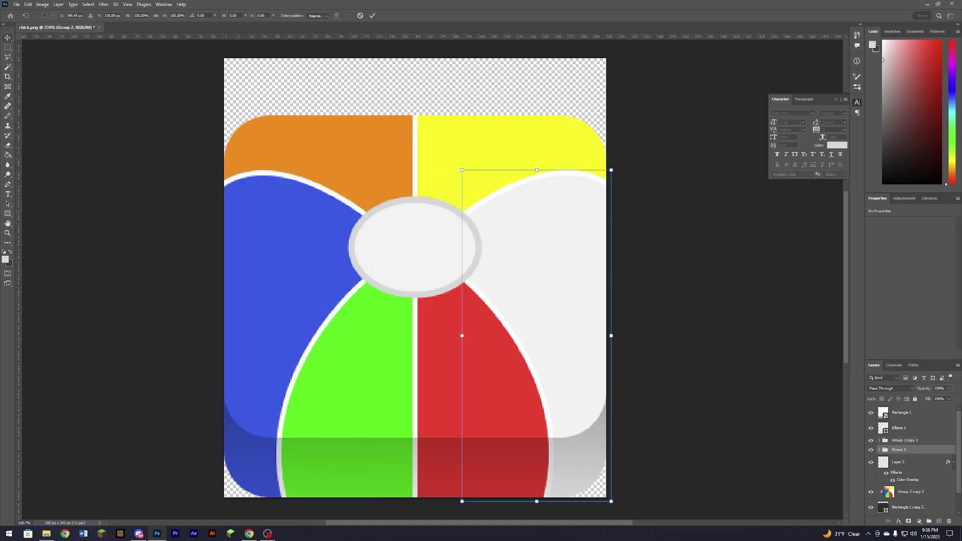
Try Color Overlay colours on the outline group's layer style and confirm the choice.
{"action": "double_click", "coordinate": [910, 455]}
{"action": "left_click", "coordinate": [834, 285]}
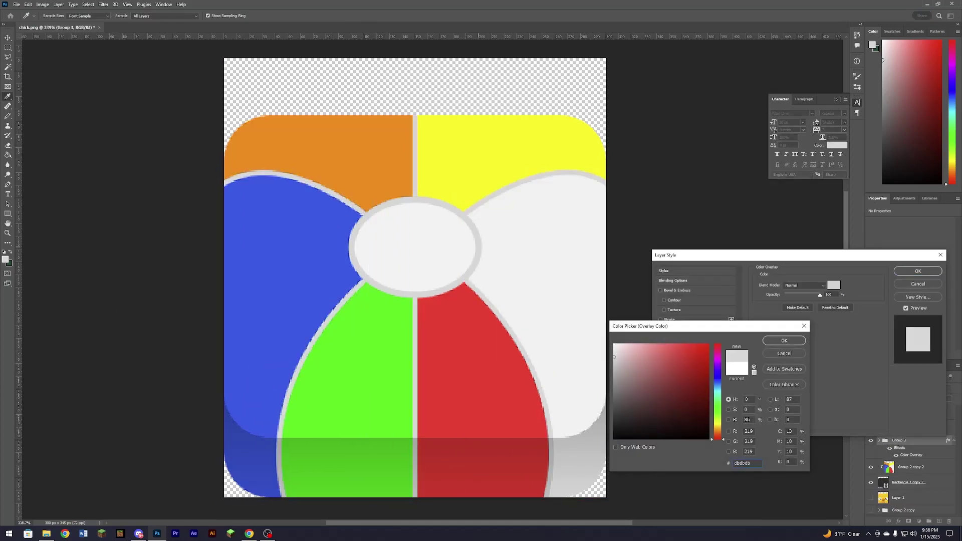
{"action": "key", "text": "Return"}
{"action": "key", "text": "Return"}
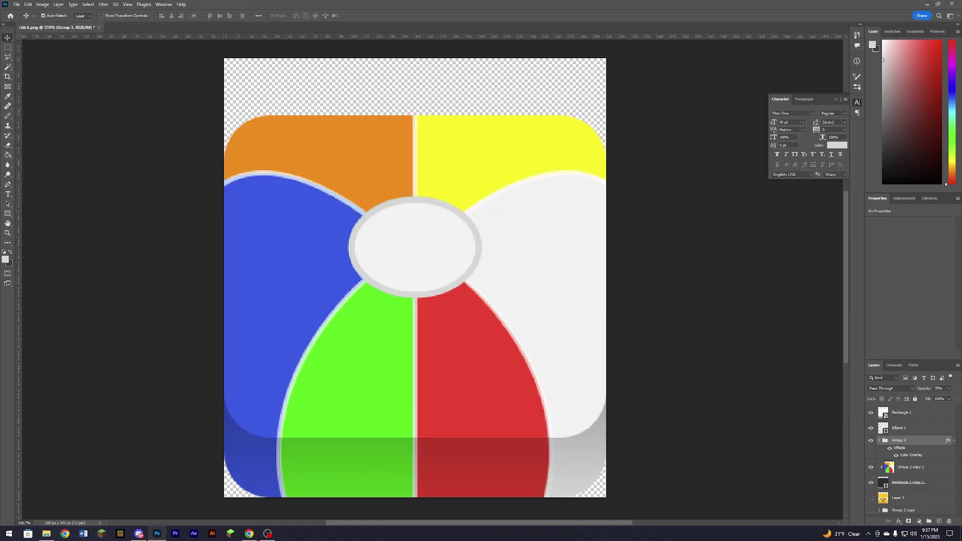
{"action": "double_click", "coordinate": [911, 455]}
{"action": "left_click", "coordinate": [833, 285]}
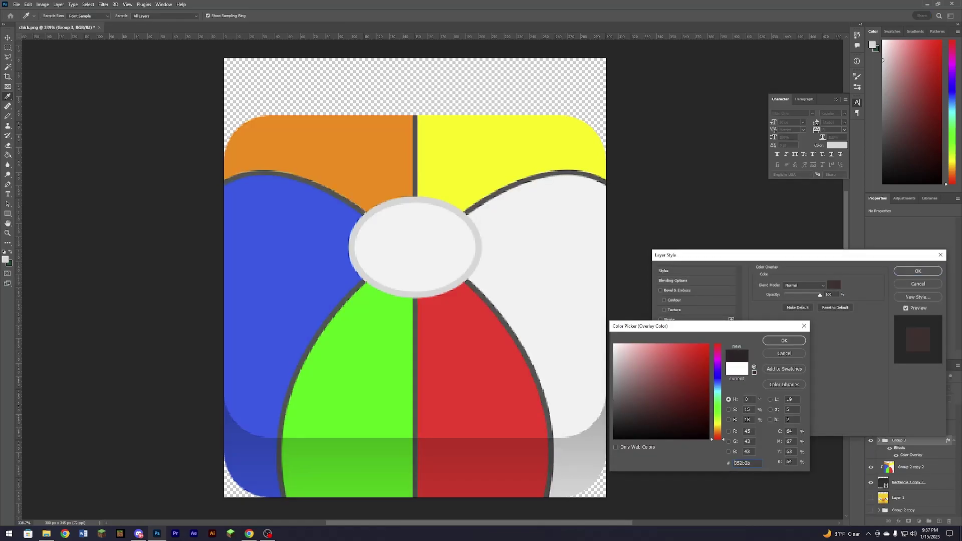
{"action": "key", "text": "Return"}
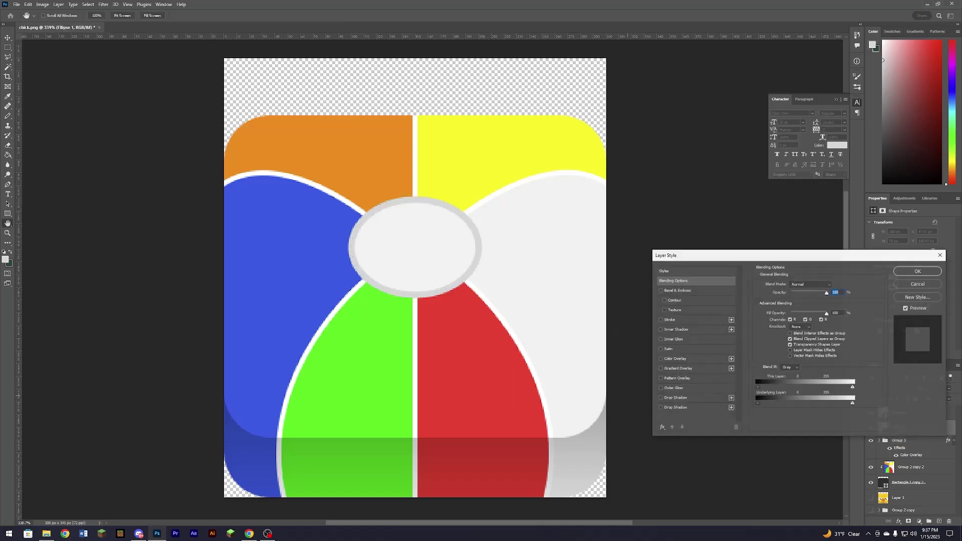
{"action": "key", "text": "Return"}
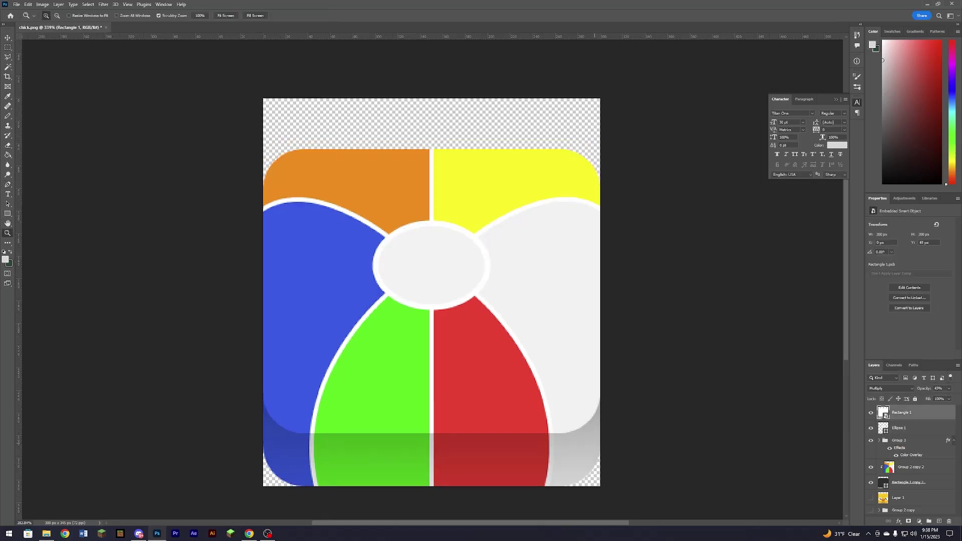
Fill the centre ellipse white (#ffffff), then adjust it to #e6e6e6.
{"action": "left_click", "coordinate": [130, 30]}
{"action": "type", "text": "ffffff"}
{"action": "key", "text": "Return"}
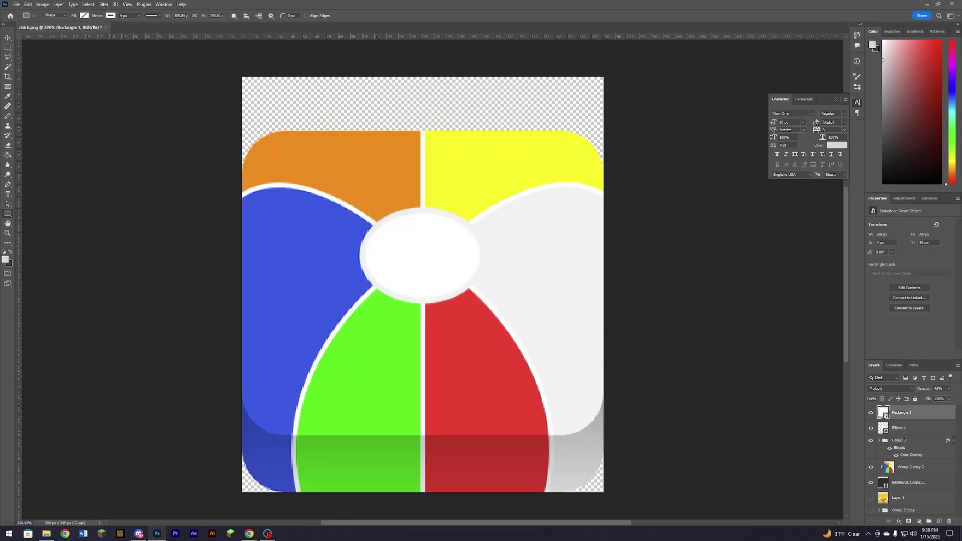
{"action": "left_click", "coordinate": [892, 277]}
{"action": "left_click", "coordinate": [951, 301]}
{"action": "type", "text": "e6e6e6"}
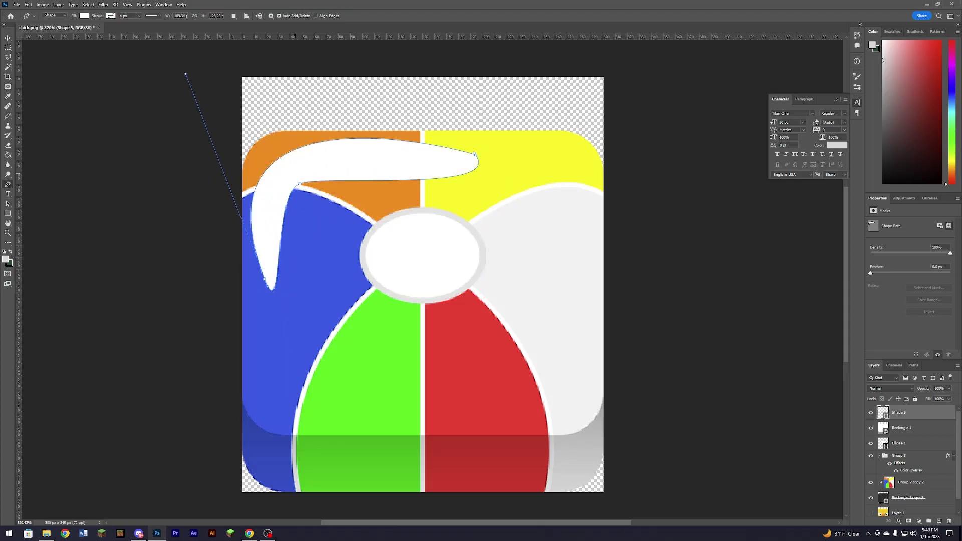
Set the gloss streak's opacity to 42% and select the shaded bottom band layer.
{"action": "key", "text": "Return"}
{"action": "key", "text": "4"}
{"action": "key", "text": "2"}
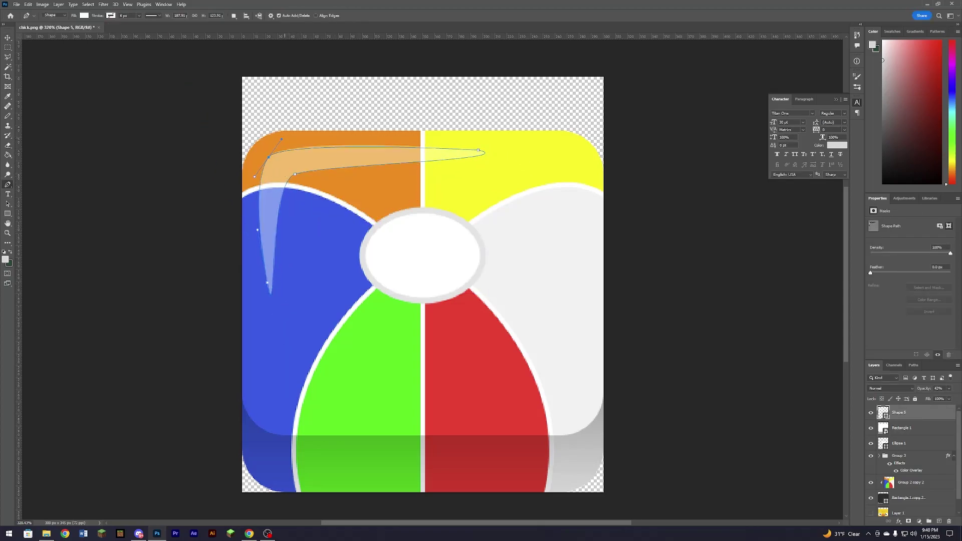
{"action": "left_click", "coordinate": [891, 388]}
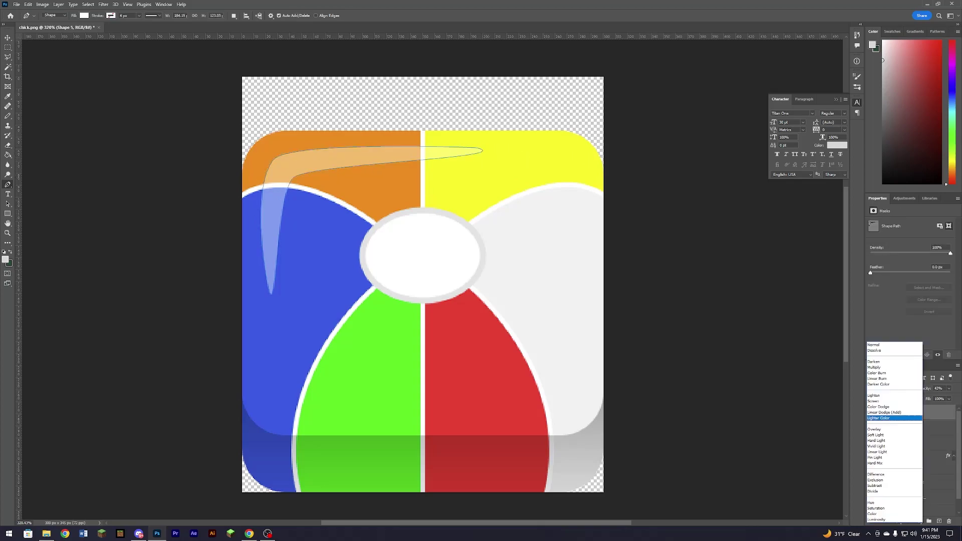
{"action": "key", "text": "Escape"}
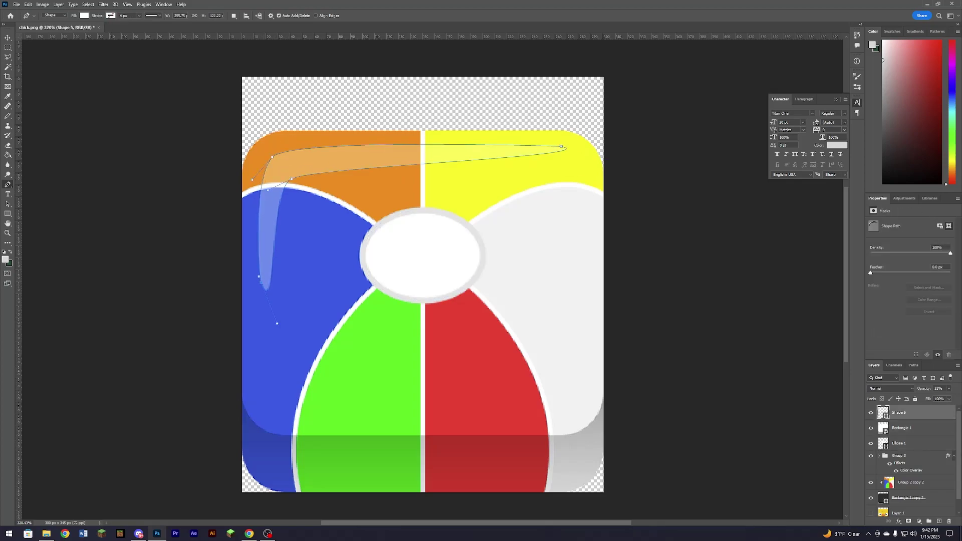
{"action": "left_click", "coordinate": [900, 427]}
{"action": "key", "text": "v"}
{"action": "scroll", "coordinate": [421, 256], "scroll_direction": "down", "scroll_amount": 2}
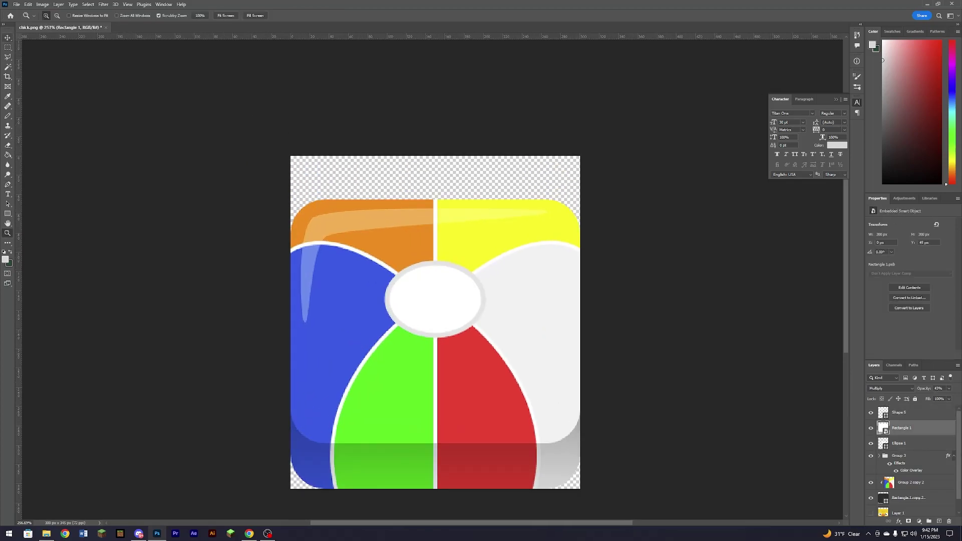
Add a new layer, hide the bottom band, and draw a rectangle with 36 px corners.
{"action": "scroll", "coordinate": [421, 256], "scroll_direction": "up", "scroll_amount": 3}
{"action": "left_click", "coordinate": [939, 521]}
{"action": "left_click", "coordinate": [871, 443]}
{"action": "key", "text": "u"}
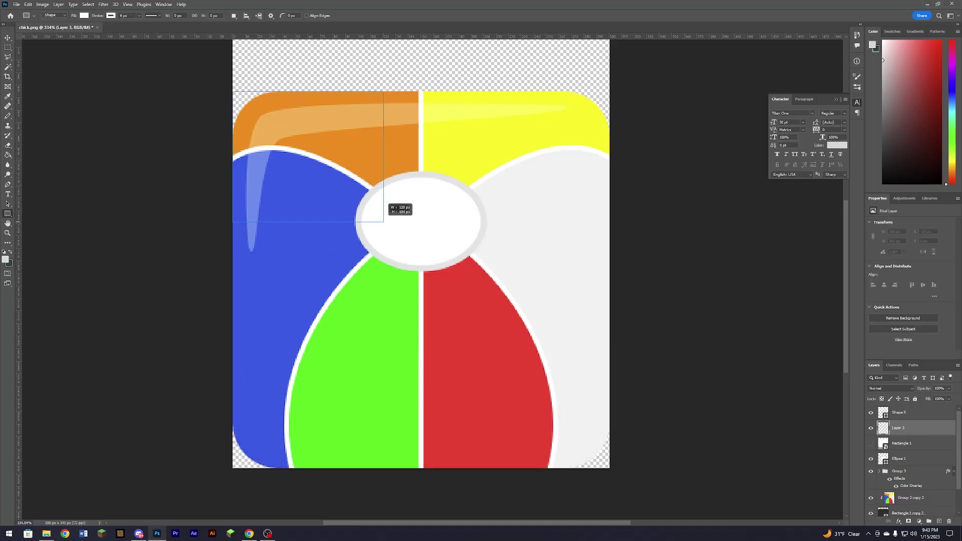
{"action": "left_click_drag", "start_coordinate": [610, 355], "coordinate": [609, 352]}
{"action": "left_click", "coordinate": [895, 317]}
{"action": "type", "text": "36"}
{"action": "key", "text": "Tab"}
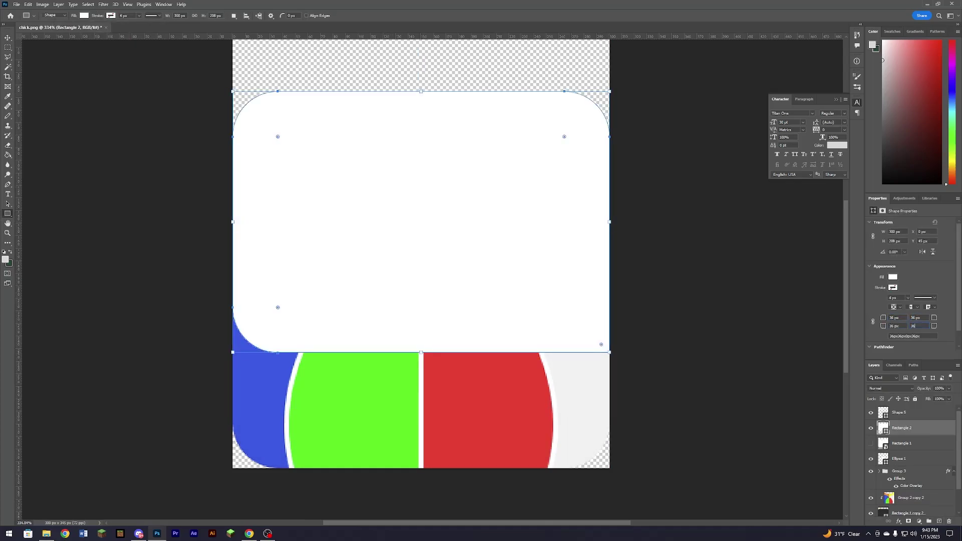